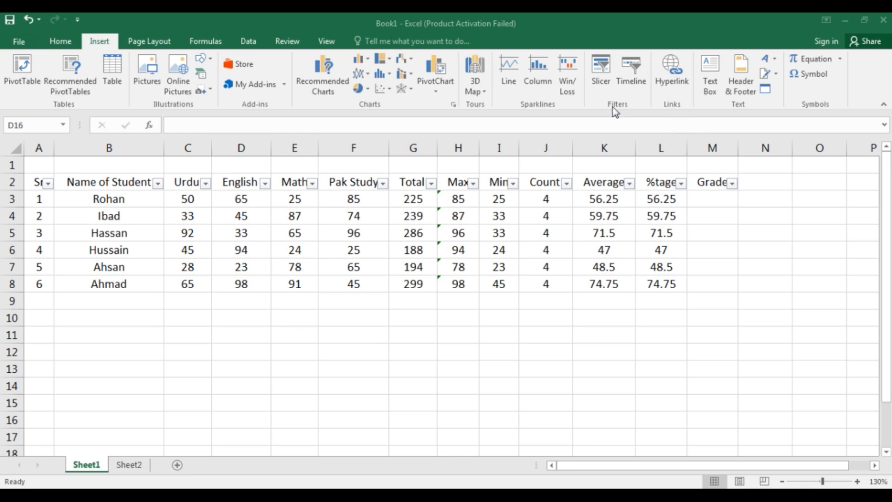
click(61, 41)
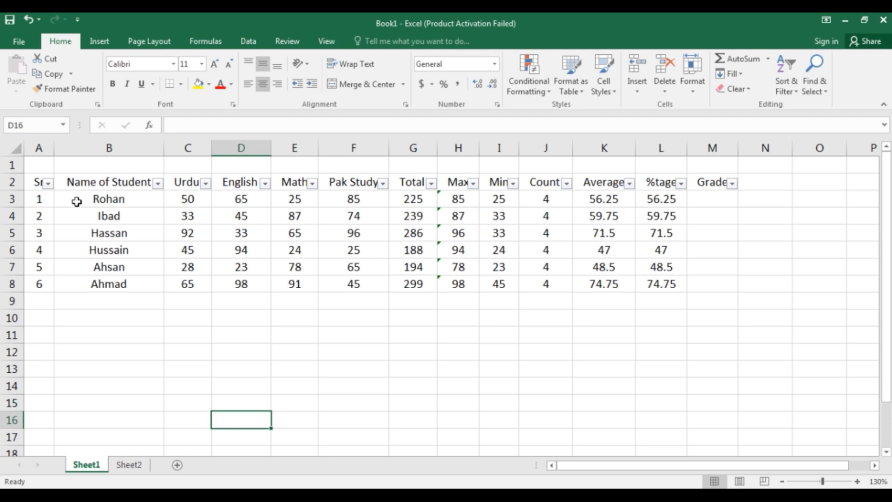
click(173, 331)
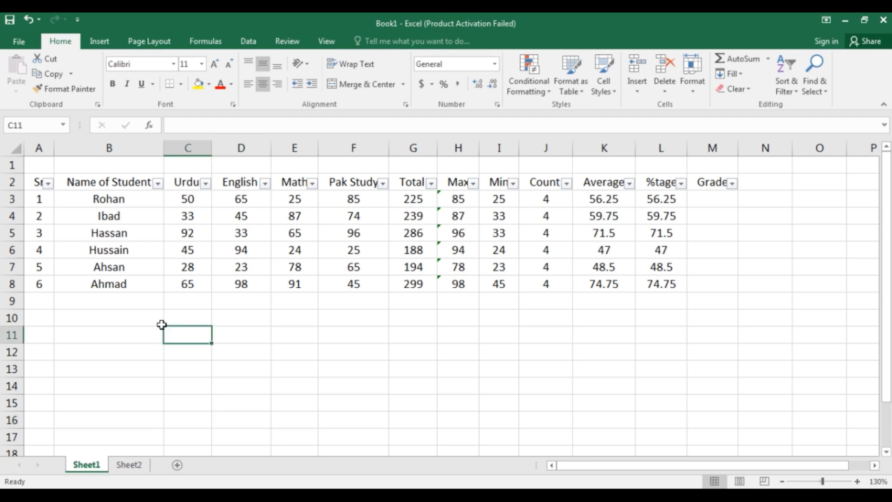
click(42, 184)
drag(42, 184, 116, 197)
click(267, 352)
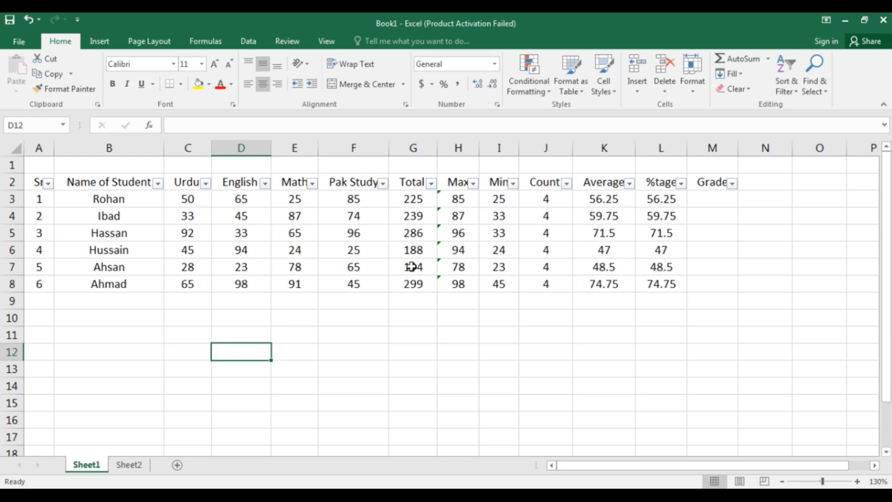
drag(187, 146, 598, 140)
click(732, 319)
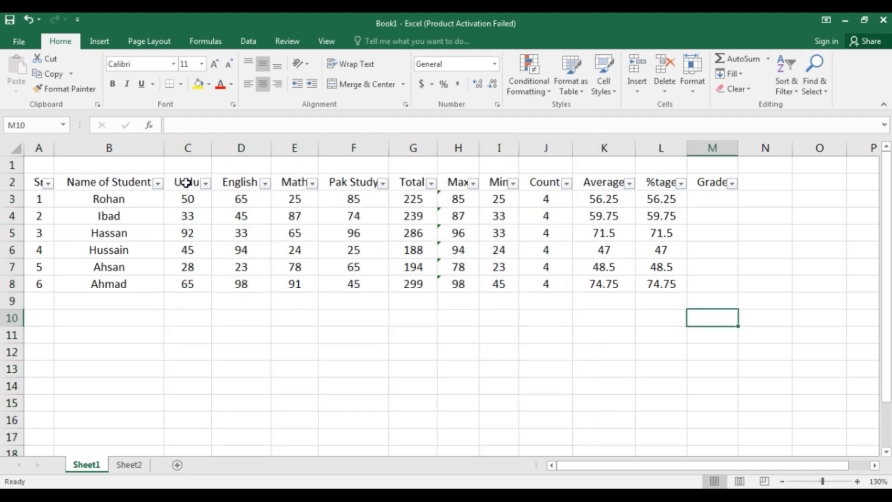
Step: Group the columns of range C2:J8, from Urdu through Count, using the Columns option
drag(185, 181, 532, 287)
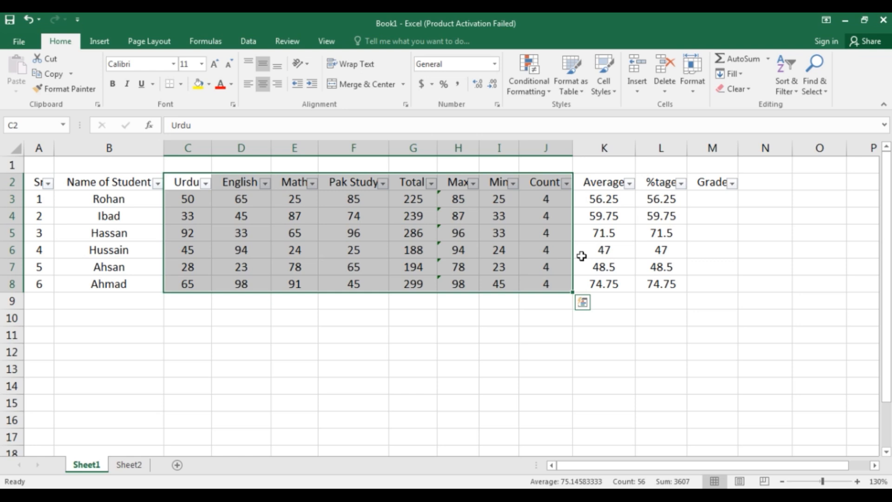
click(248, 41)
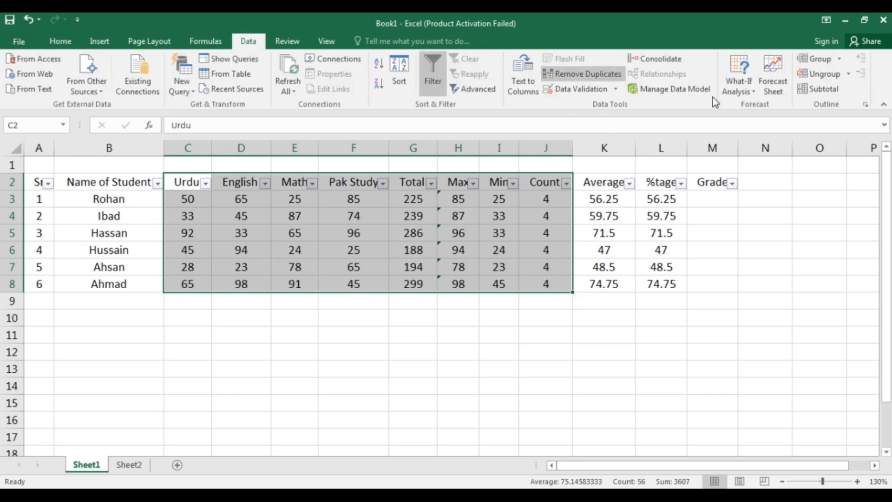
click(840, 60)
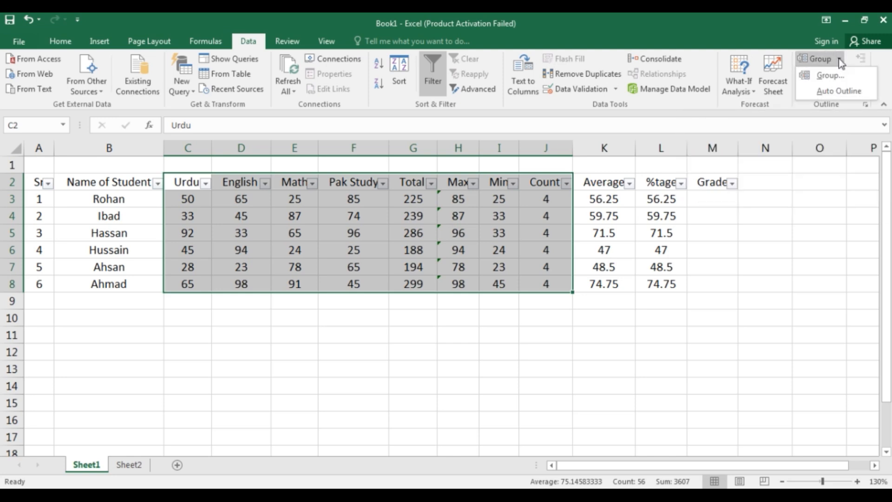
click(821, 75)
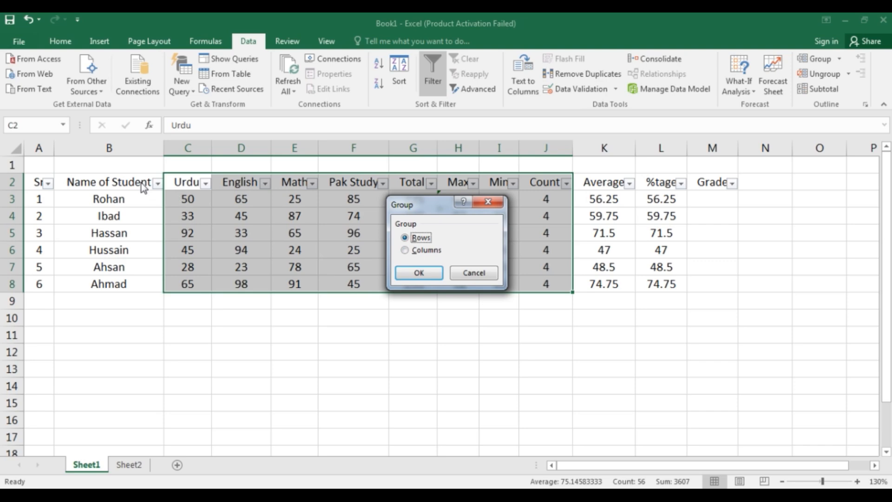
double_click(413, 254)
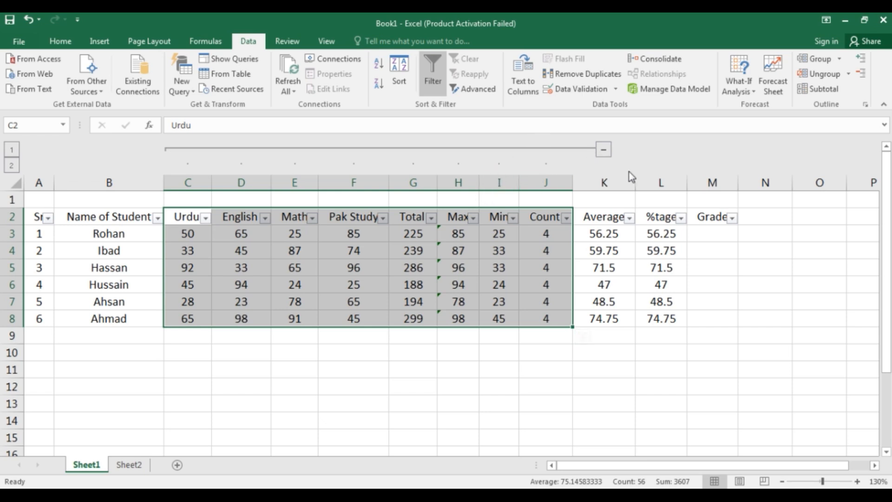
Step: Collapse the grouped columns C to J and expand them again
click(604, 150)
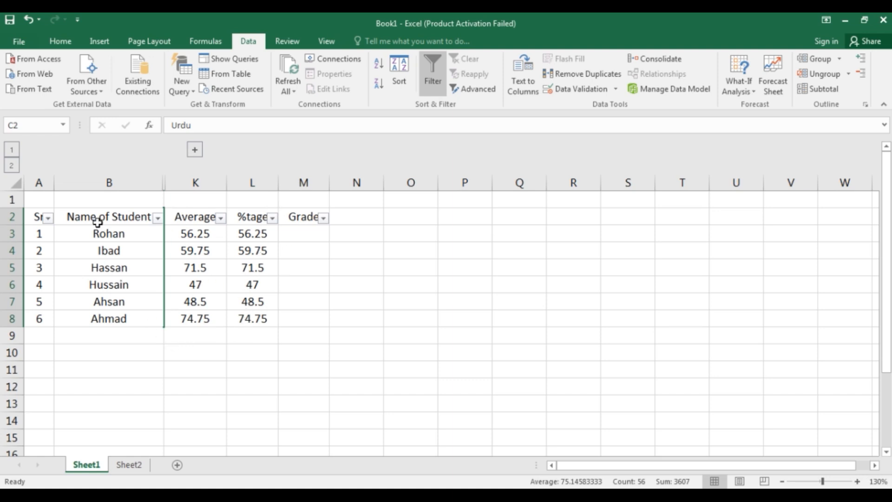
click(194, 150)
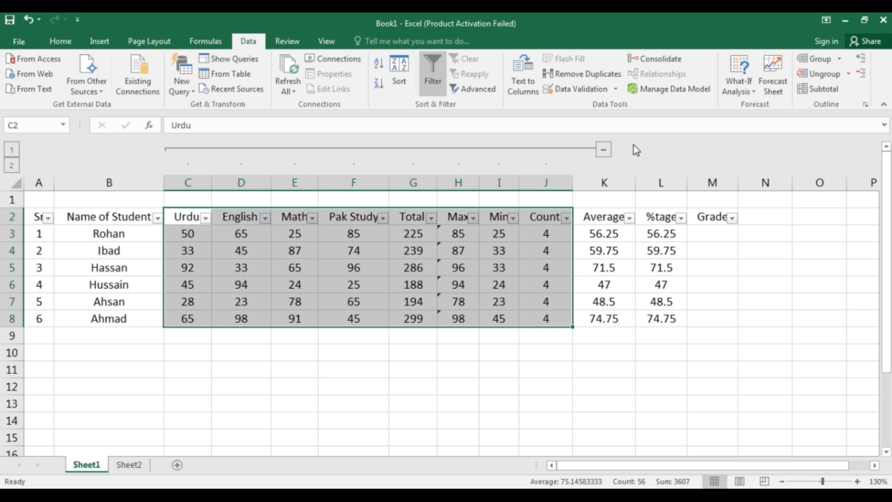
click(369, 404)
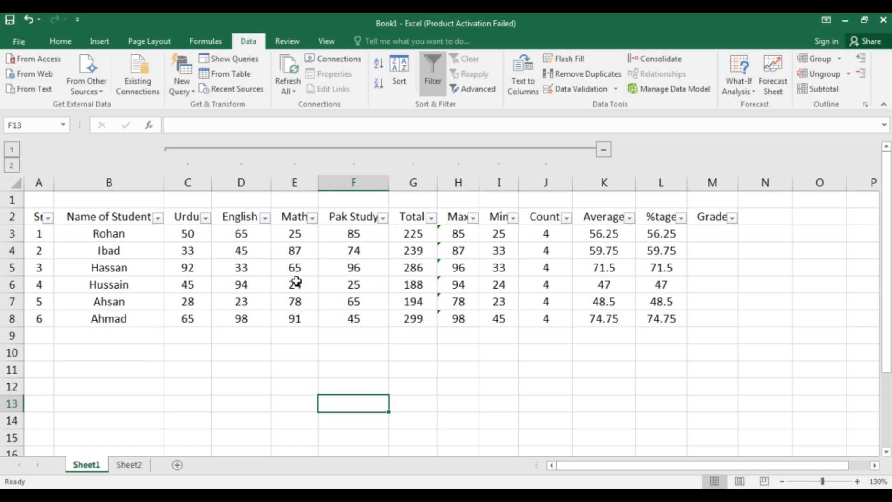
click(384, 319)
click(428, 375)
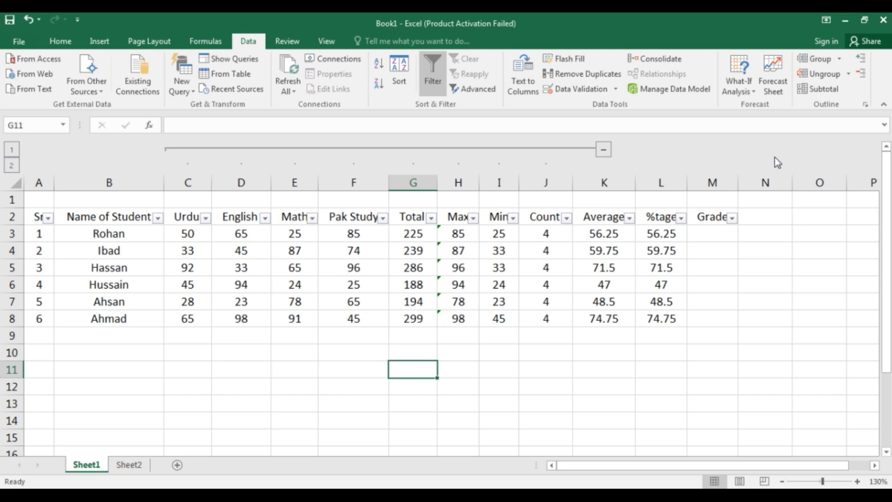
click(838, 59)
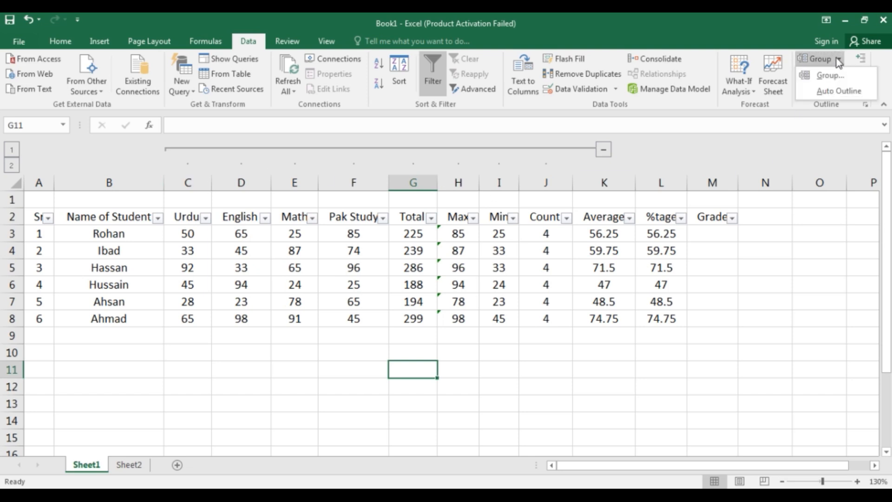
click(831, 74)
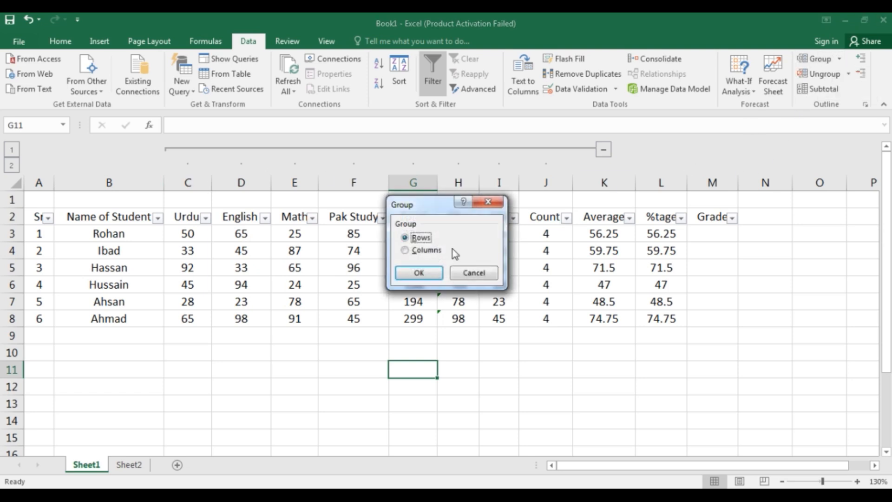
click(476, 274)
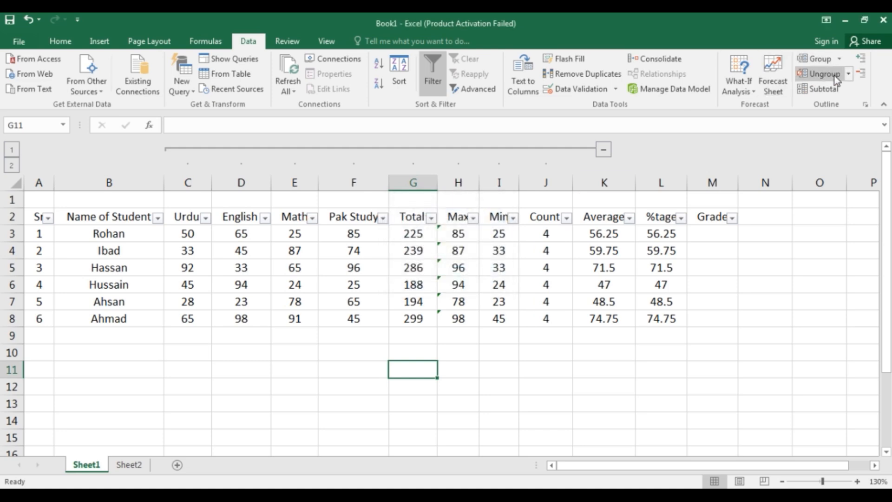
Step: Try ungrouping by Columns with only cell G11 selected, and undo that ungrouping
click(847, 74)
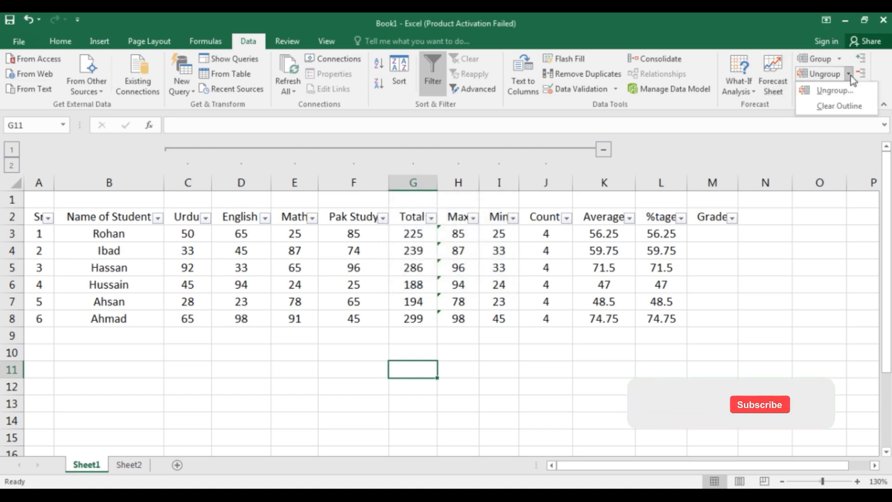
click(829, 90)
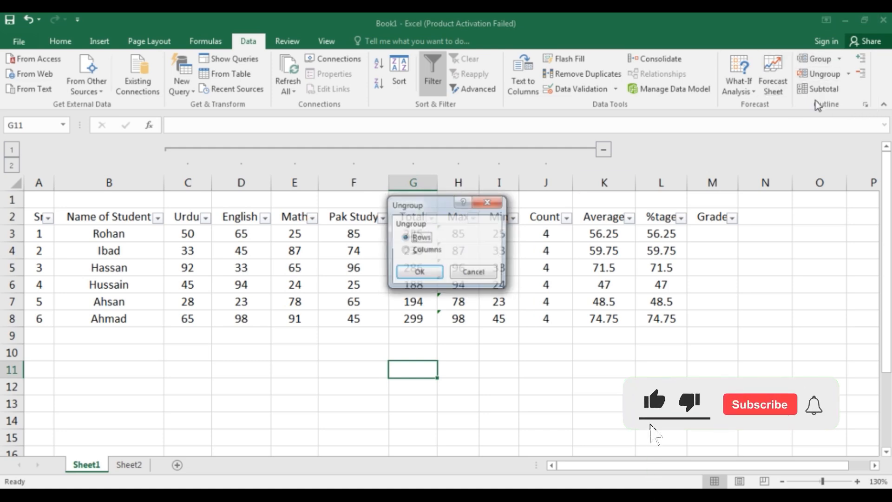
click(415, 251)
click(418, 272)
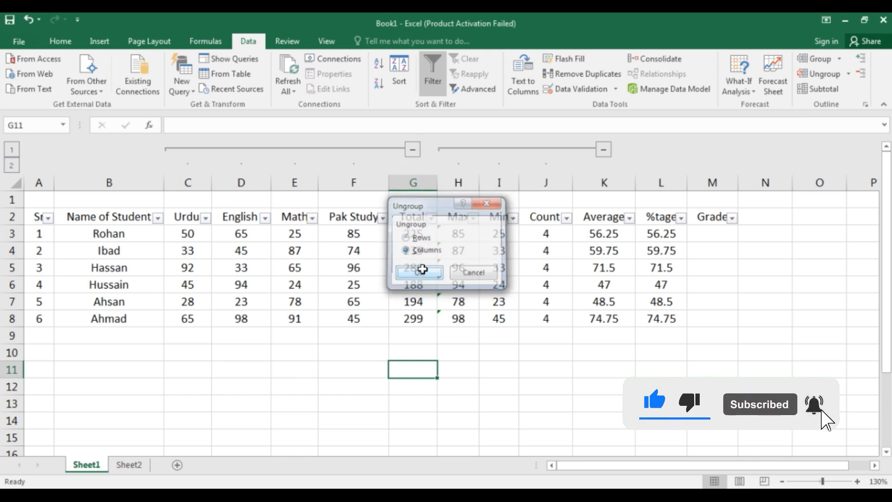
click(493, 319)
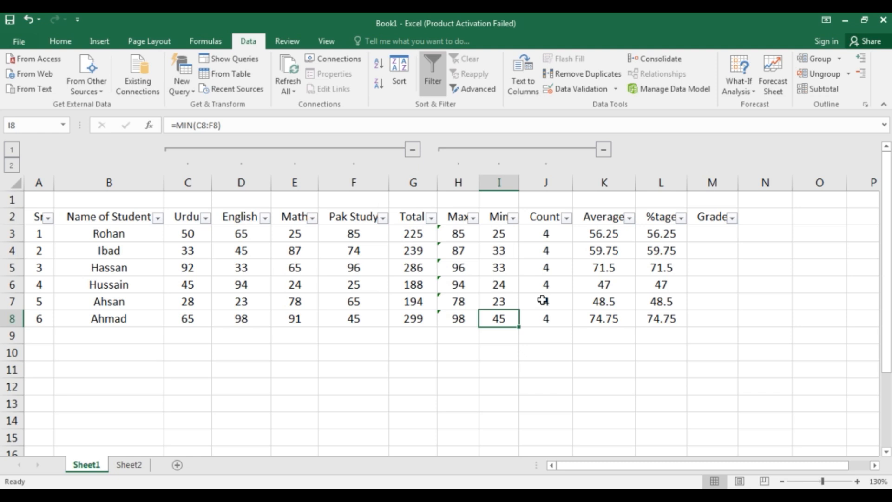
key(ctrl+z)
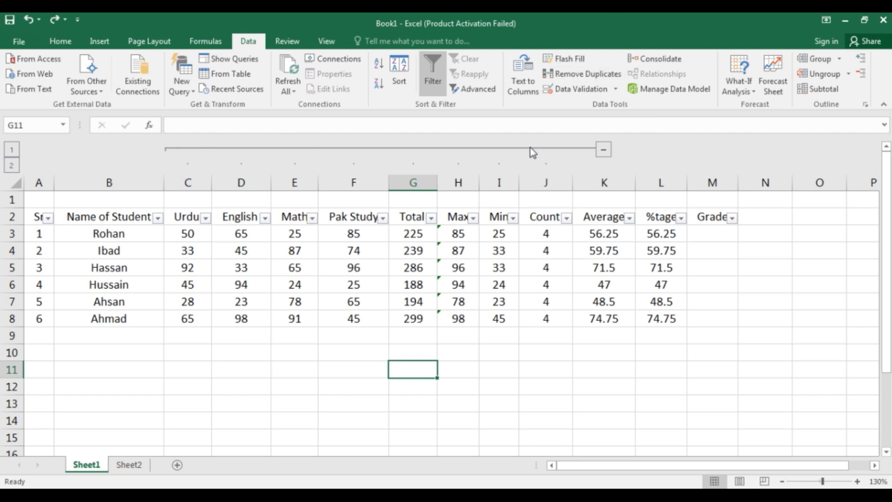
Step: Ungroup the columns of the whole range C2:J8, from Urdu through Count
drag(185, 218, 548, 316)
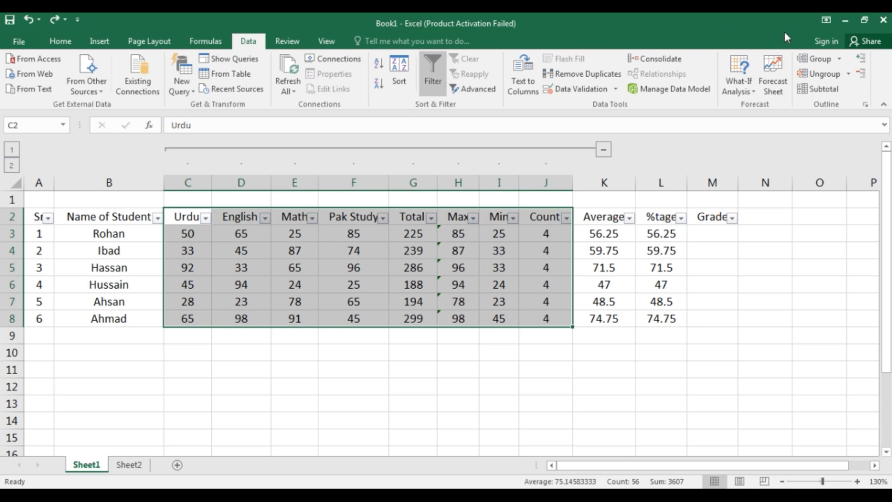
click(850, 75)
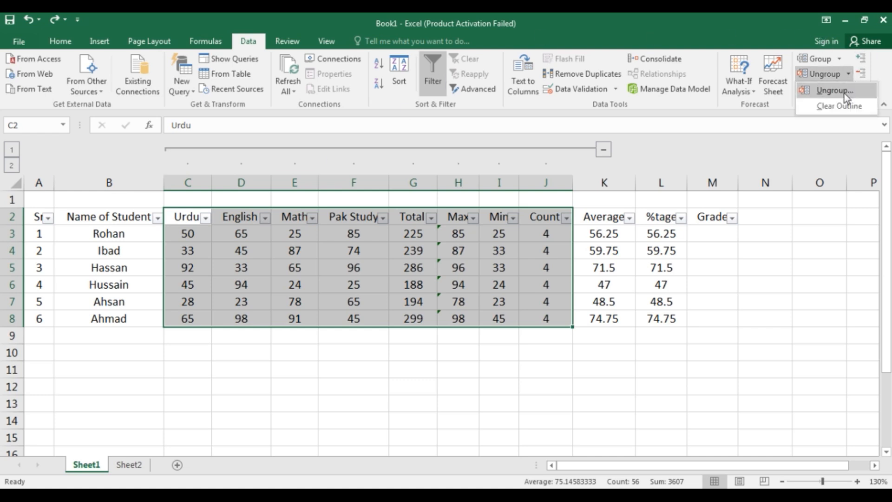
click(843, 94)
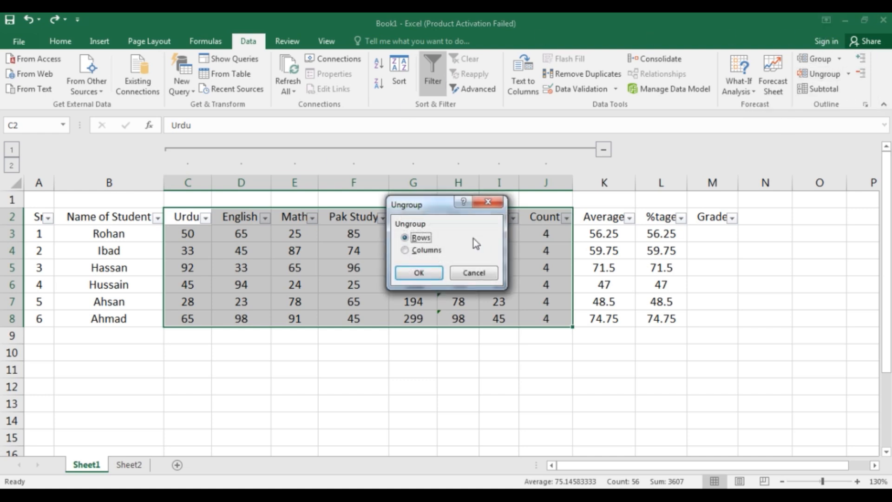
click(427, 250)
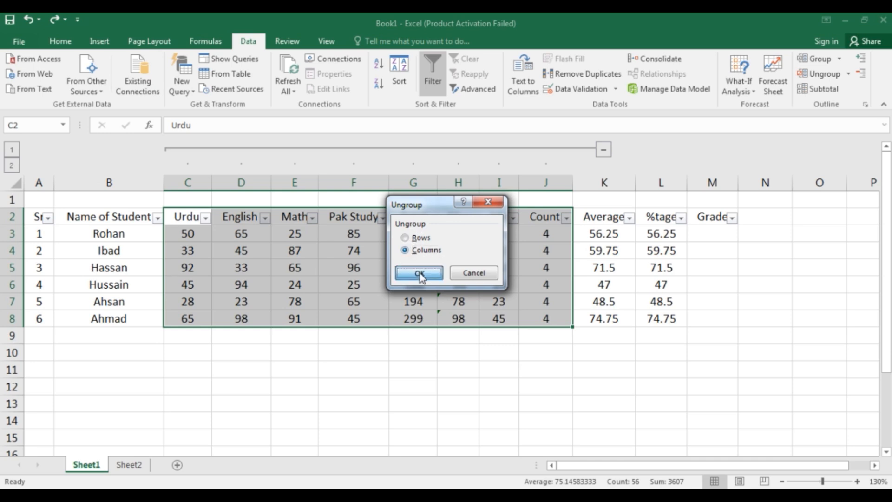
click(420, 273)
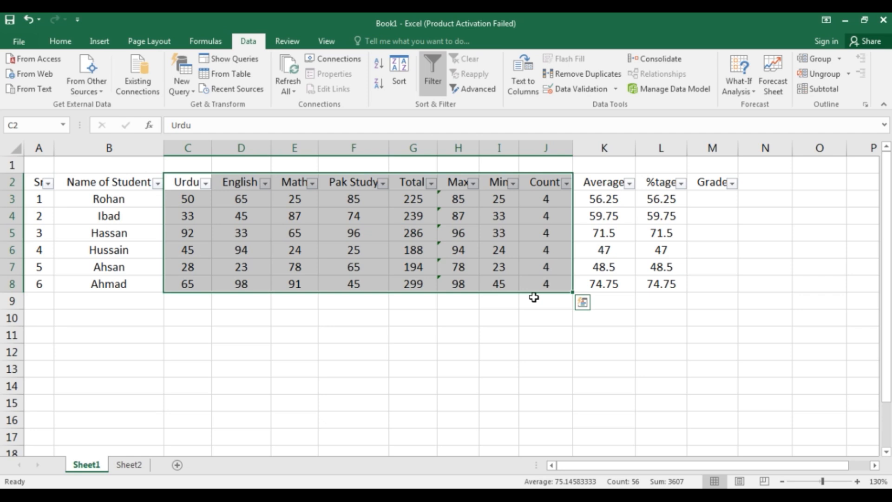
click(340, 368)
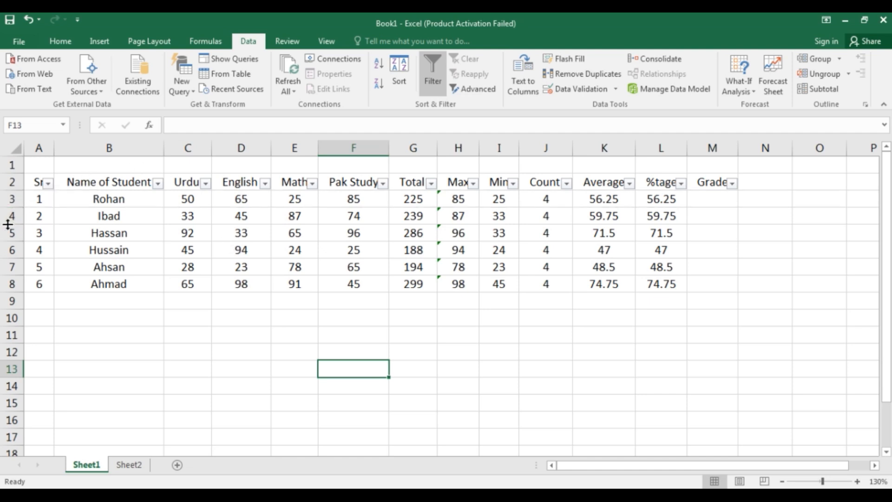
Step: Group rows 4 to 6 of the student table, selecting A4:L6 and using the Rows option
drag(12, 215, 10, 250)
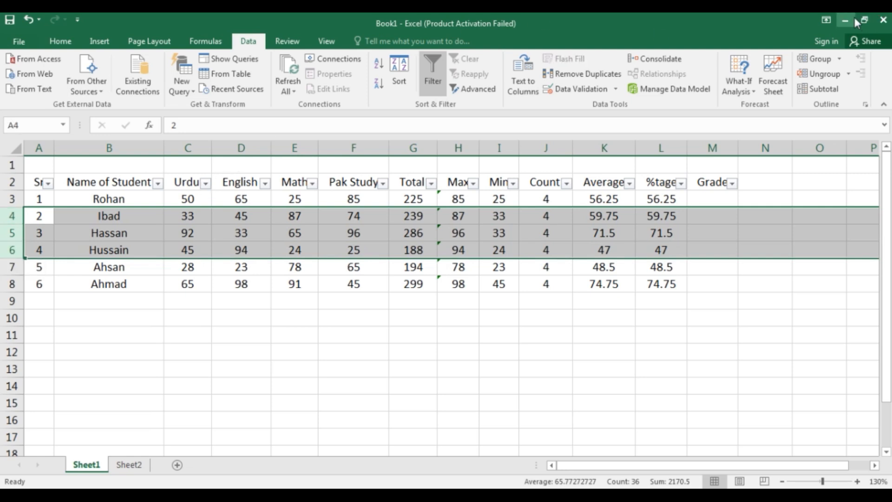
click(97, 367)
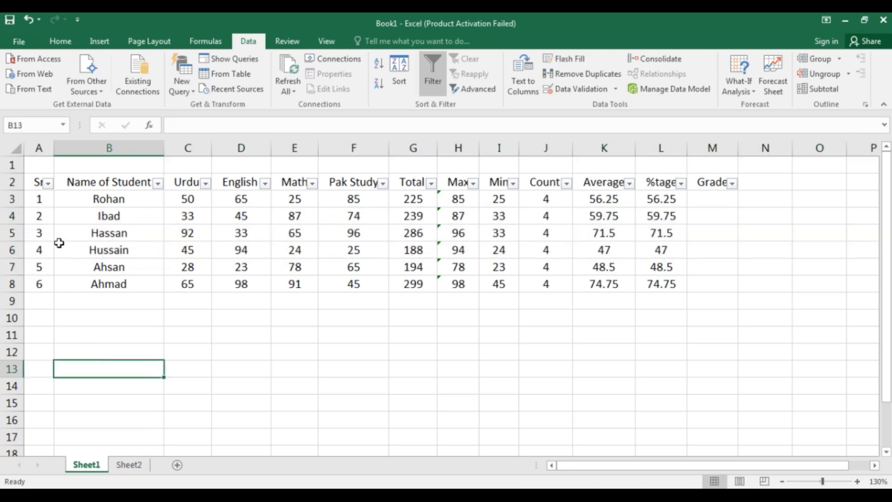
click(36, 215)
drag(36, 215, 640, 245)
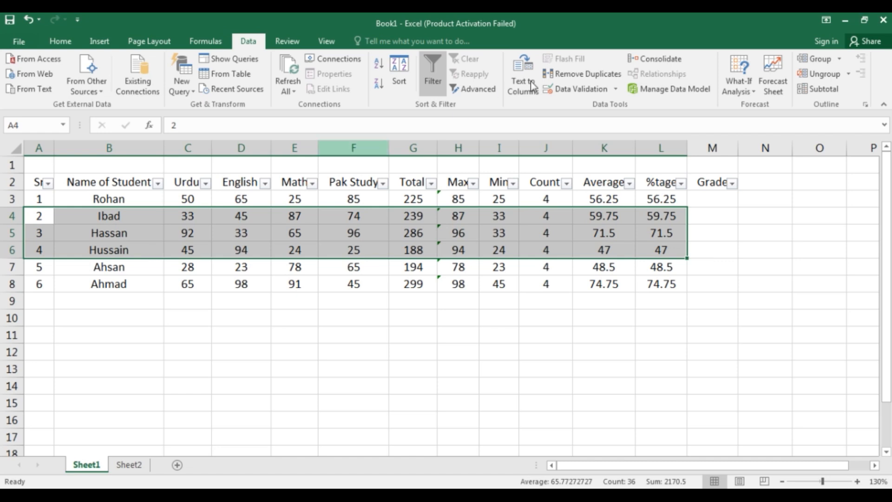
click(839, 59)
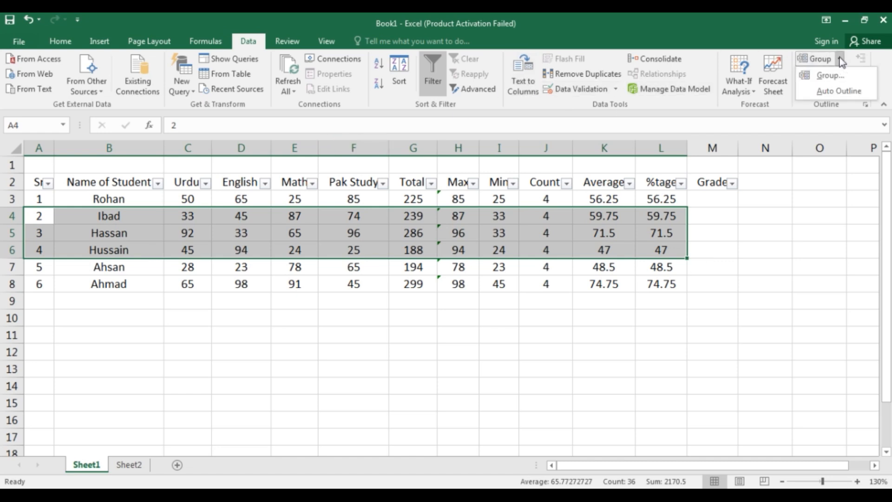
click(843, 77)
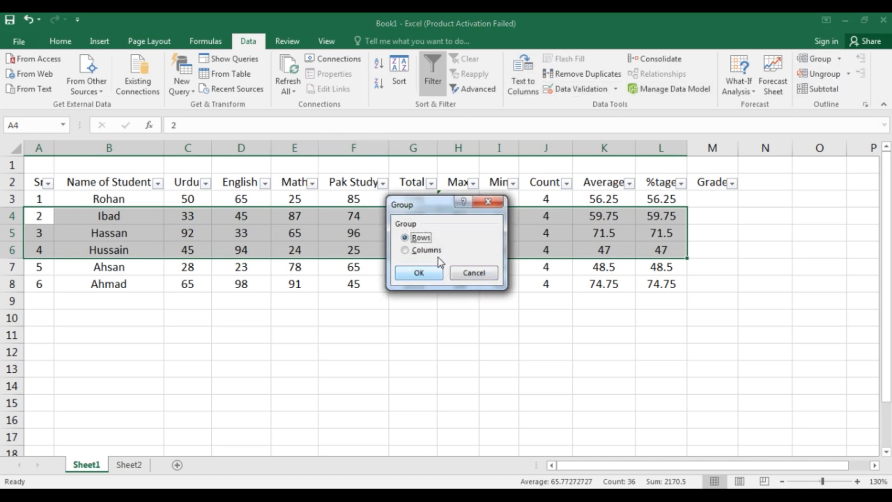
click(417, 273)
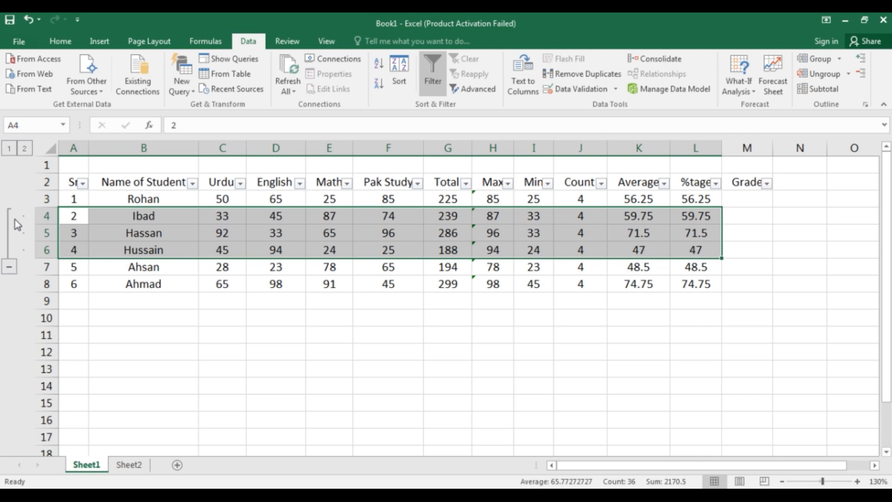
Step: Collapse and re-expand the grouped rows 4 to 6, and ungroup them with the Rows option
click(9, 268)
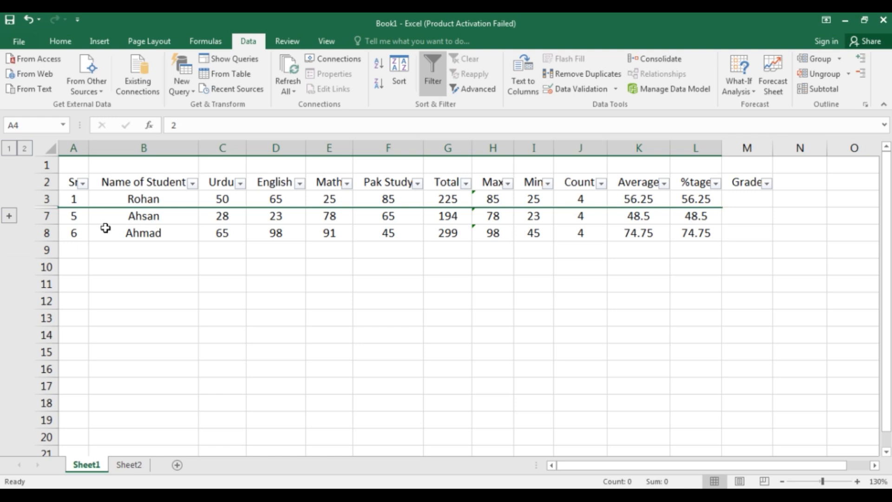
click(10, 215)
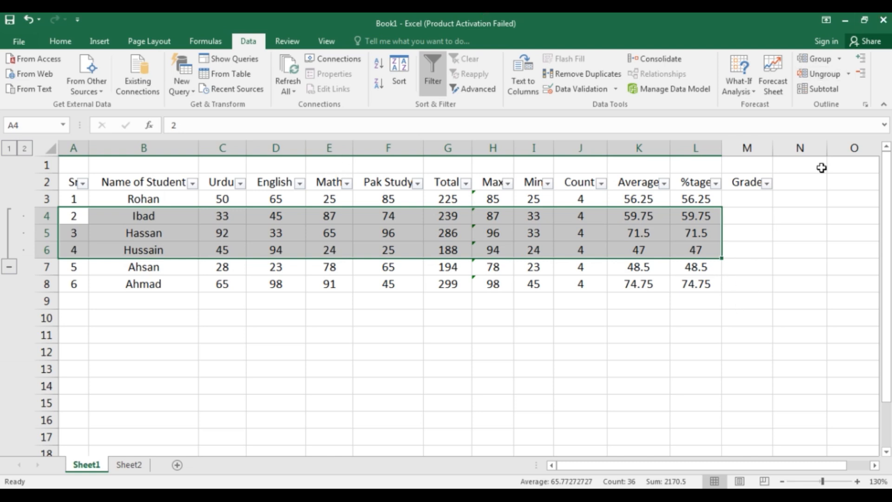
click(840, 76)
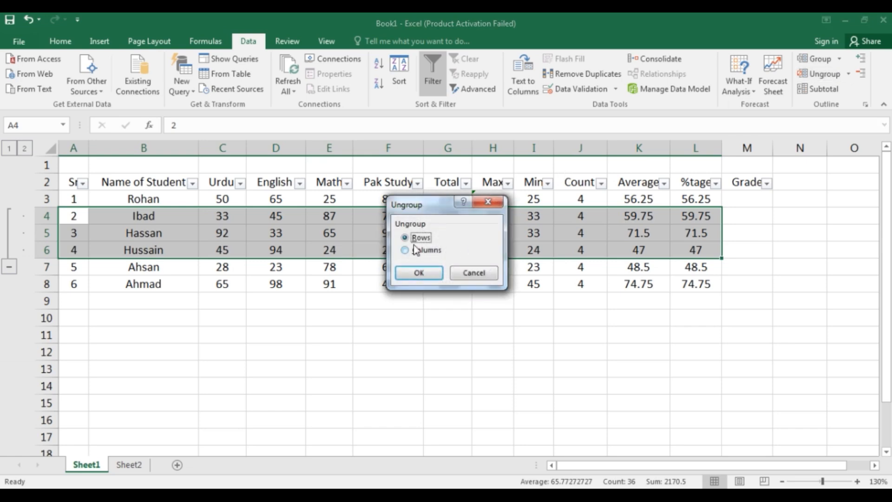
click(417, 273)
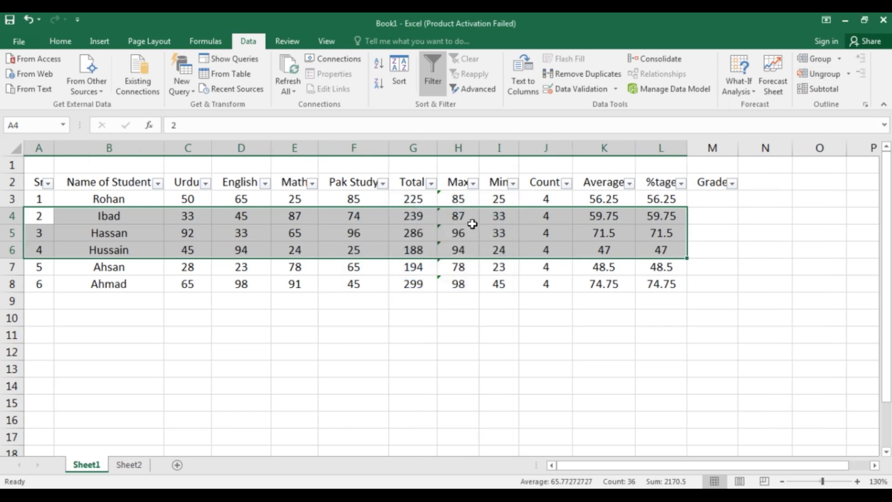